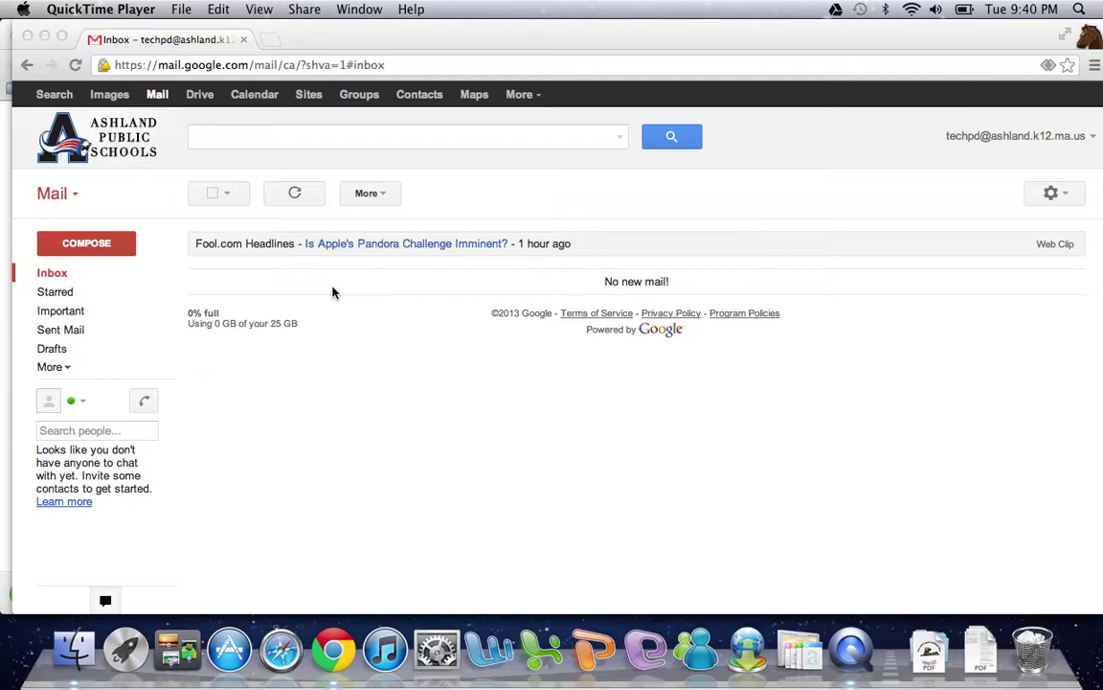
- Bring the Chrome window showing the Gmail inbox to the front
left_click(485, 185)
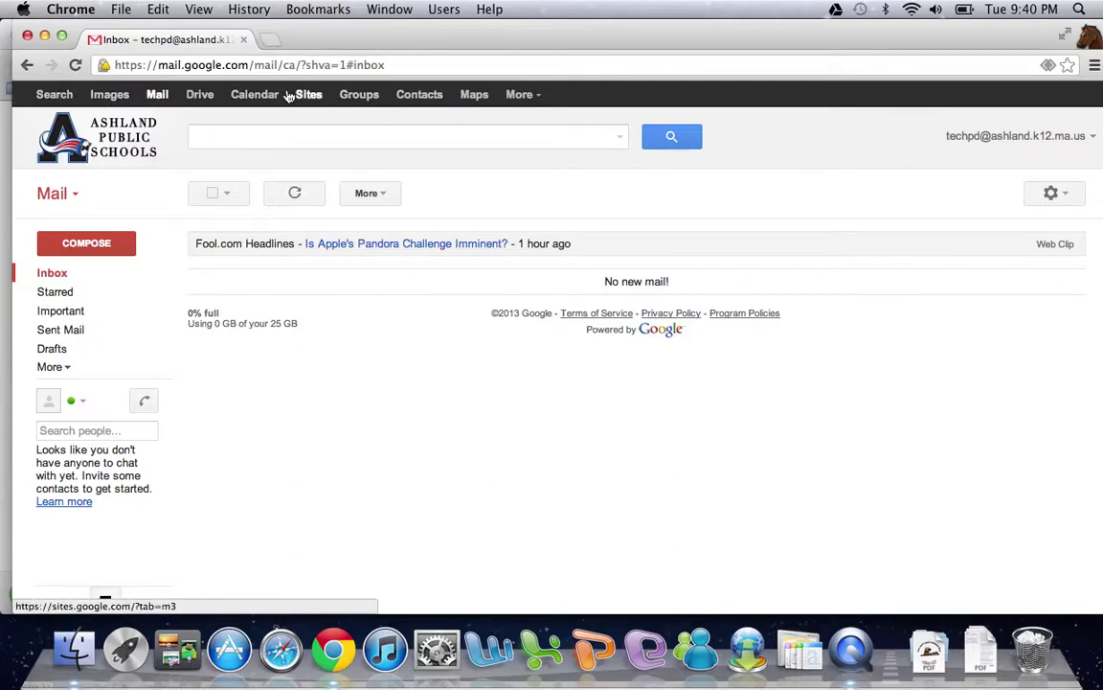
- Choose Photos from the More services menu and sign in to Picasa with the account password
left_click(518, 96)
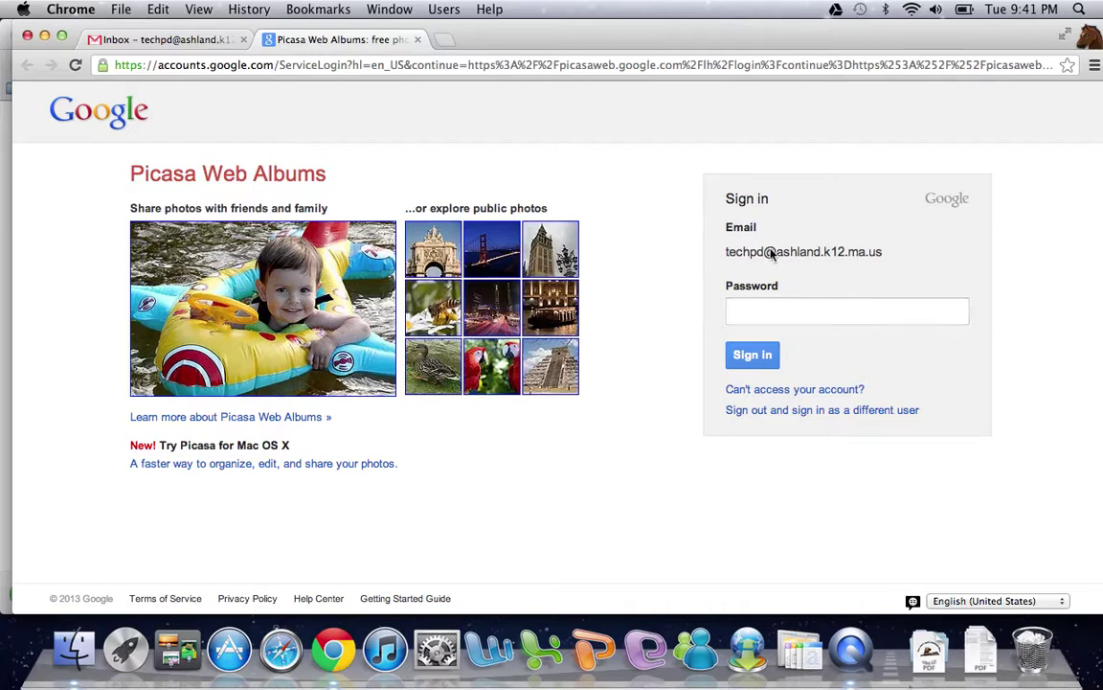
left_click(763, 312)
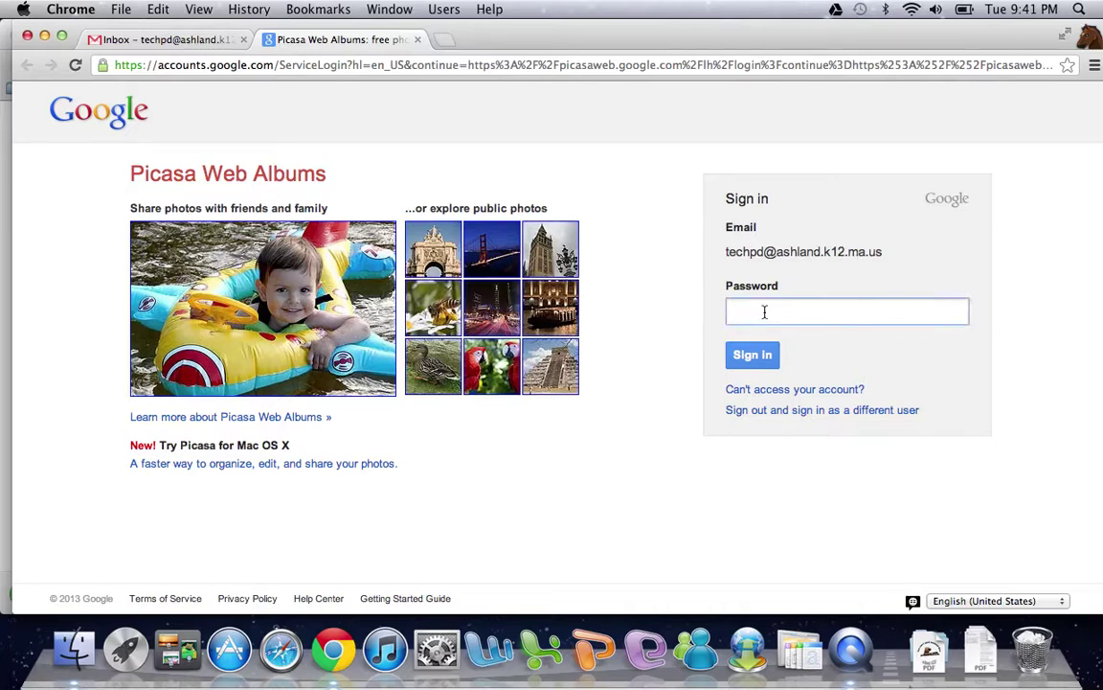
type("•••••••••••")
left_click(761, 356)
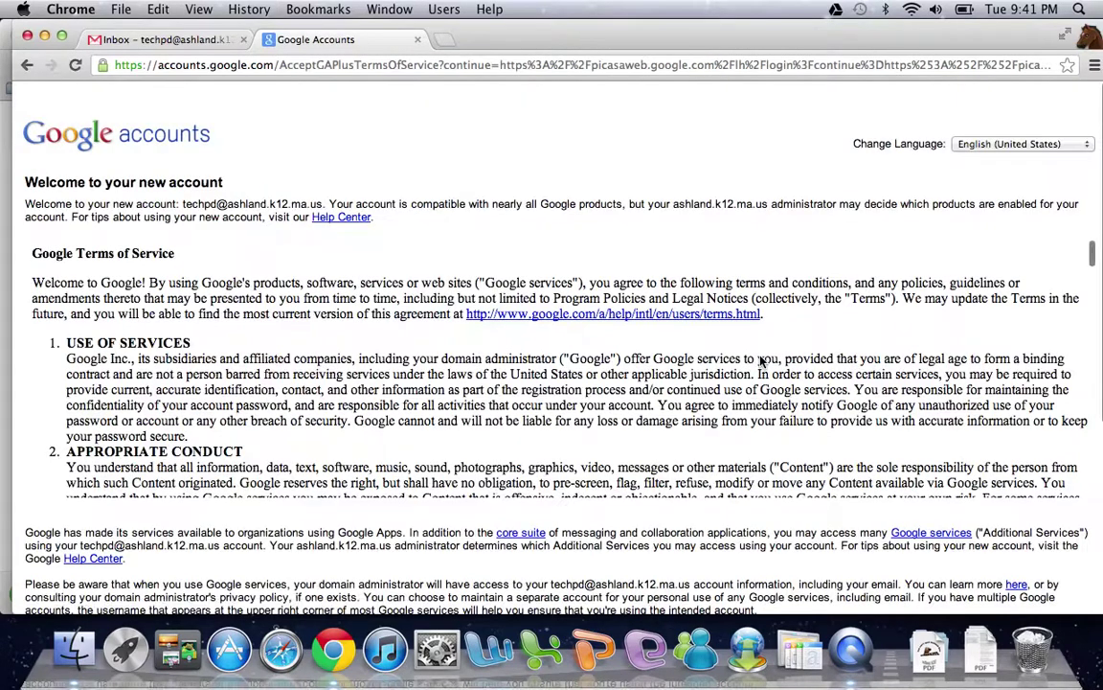
- Scroll through the Google Terms of Service down to the picture-character verification and I accept button
scroll(762, 360, "down", 3)
scroll(762, 359, "down", 2)
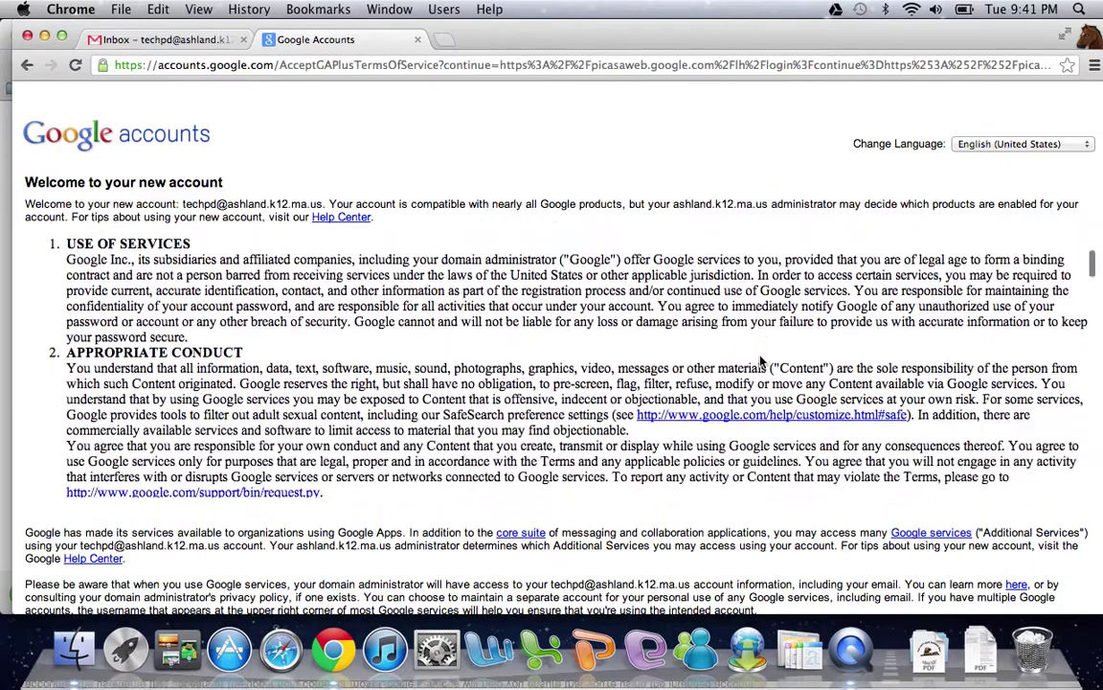
scroll(761, 359, "down", 1)
scroll(762, 359, "down", 4)
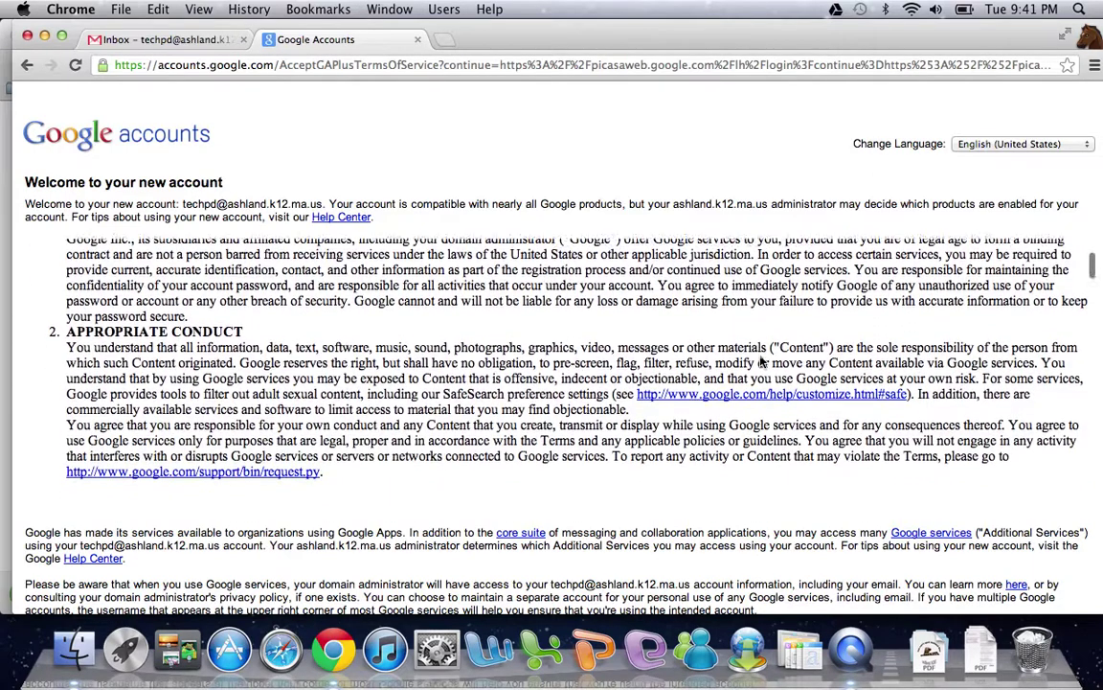
scroll(762, 359, "down", 10)
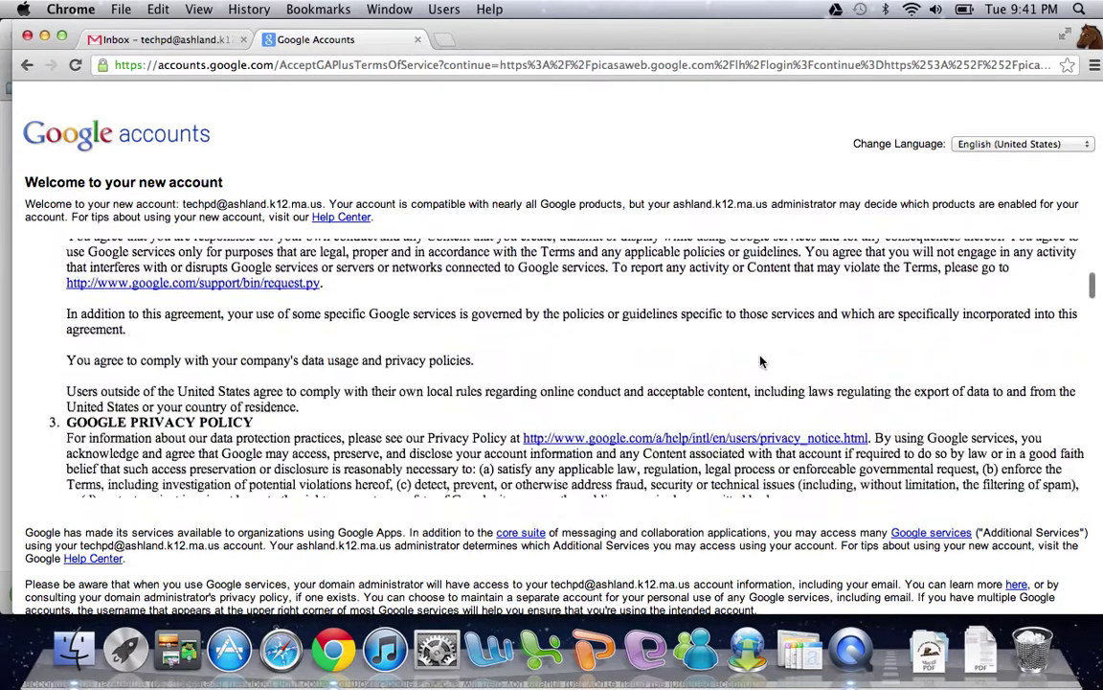
scroll(762, 359, "down", 6)
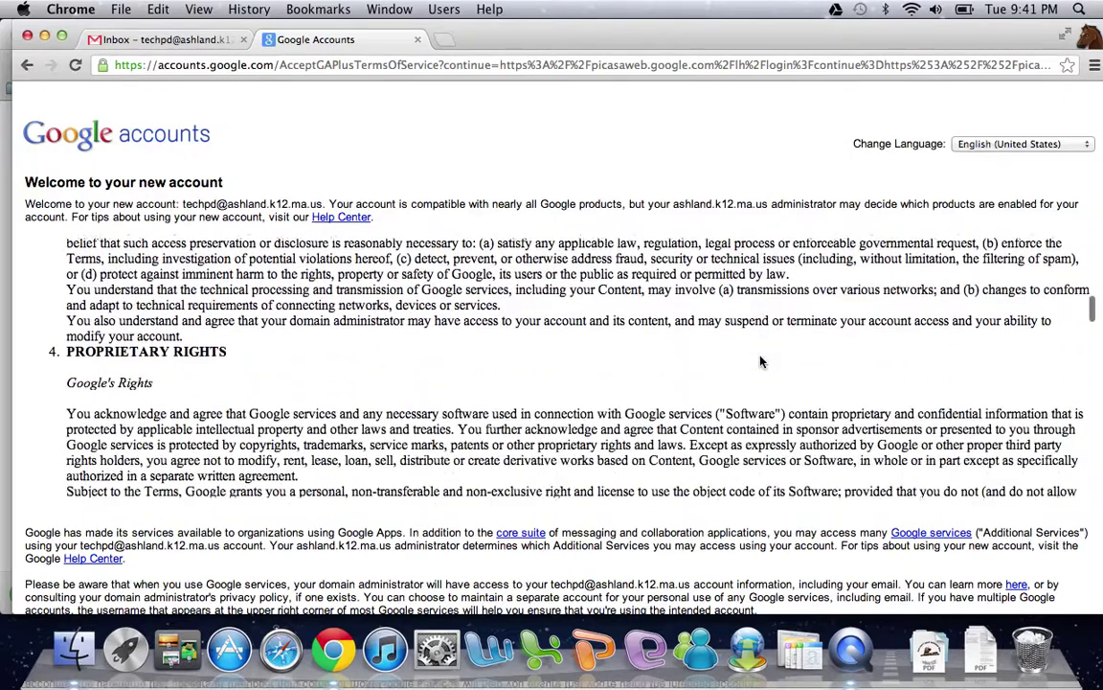
scroll(762, 359, "down", 3)
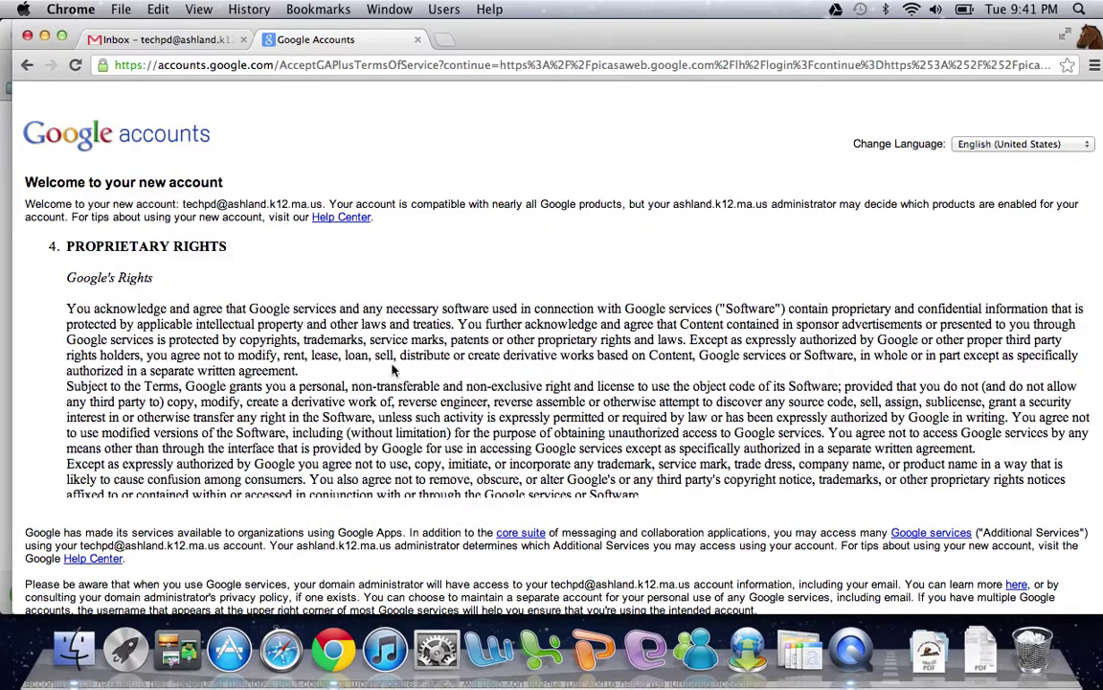
scroll(399, 367, "down", 1)
scroll(400, 366, "down", 8)
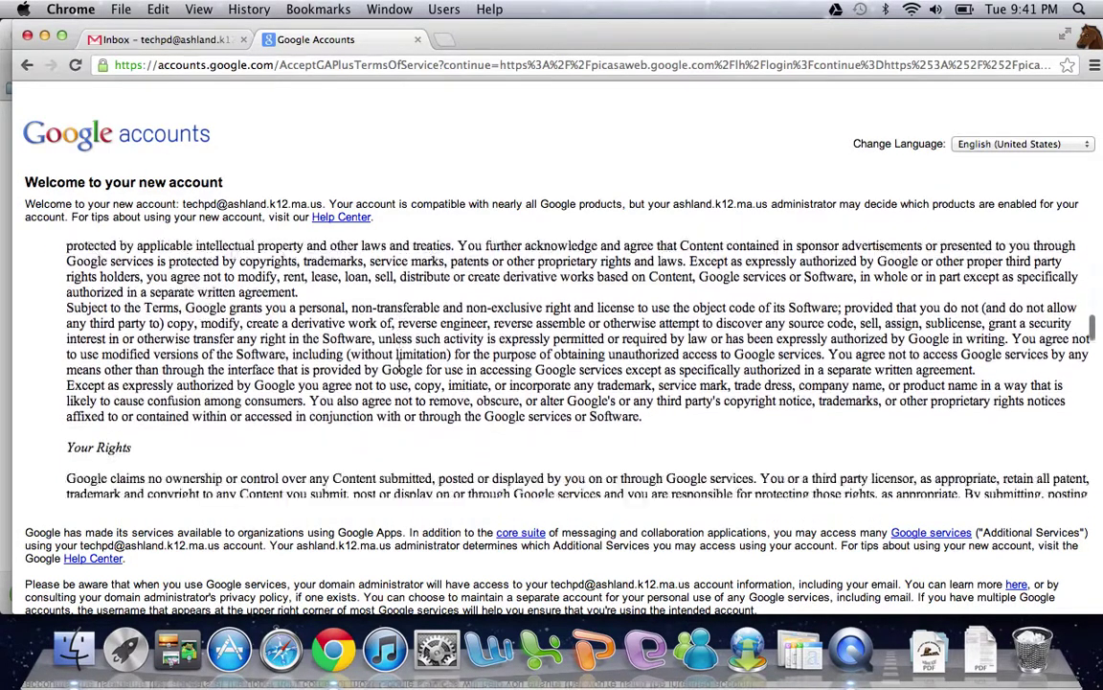
scroll(399, 367, "down", 12)
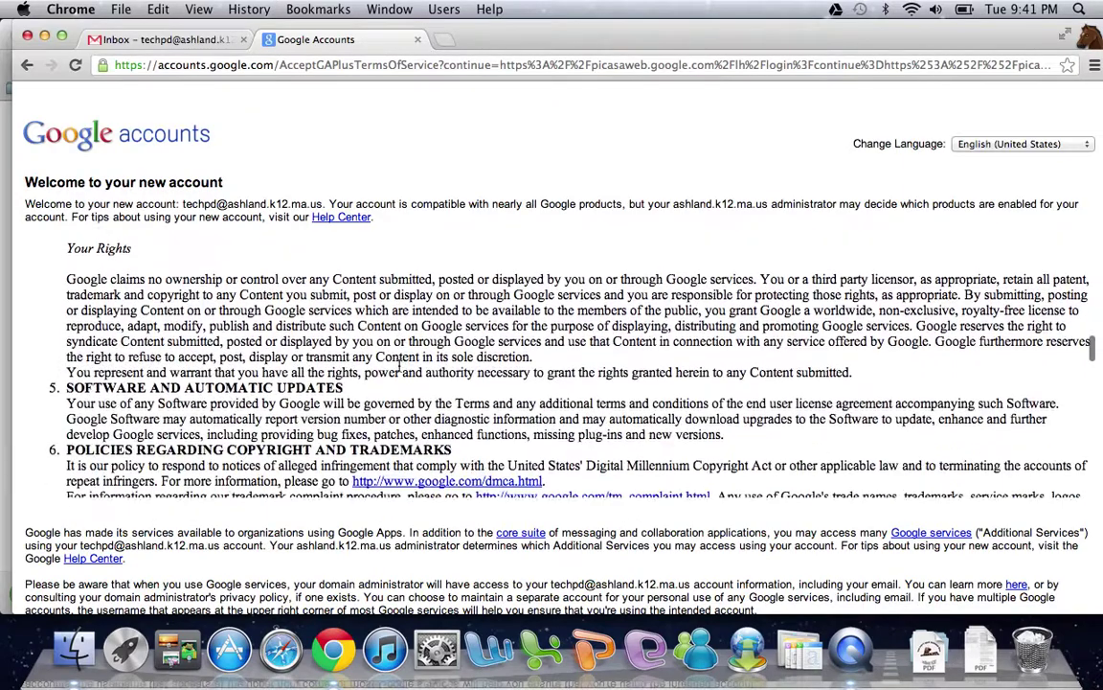
scroll(399, 367, "down", 20)
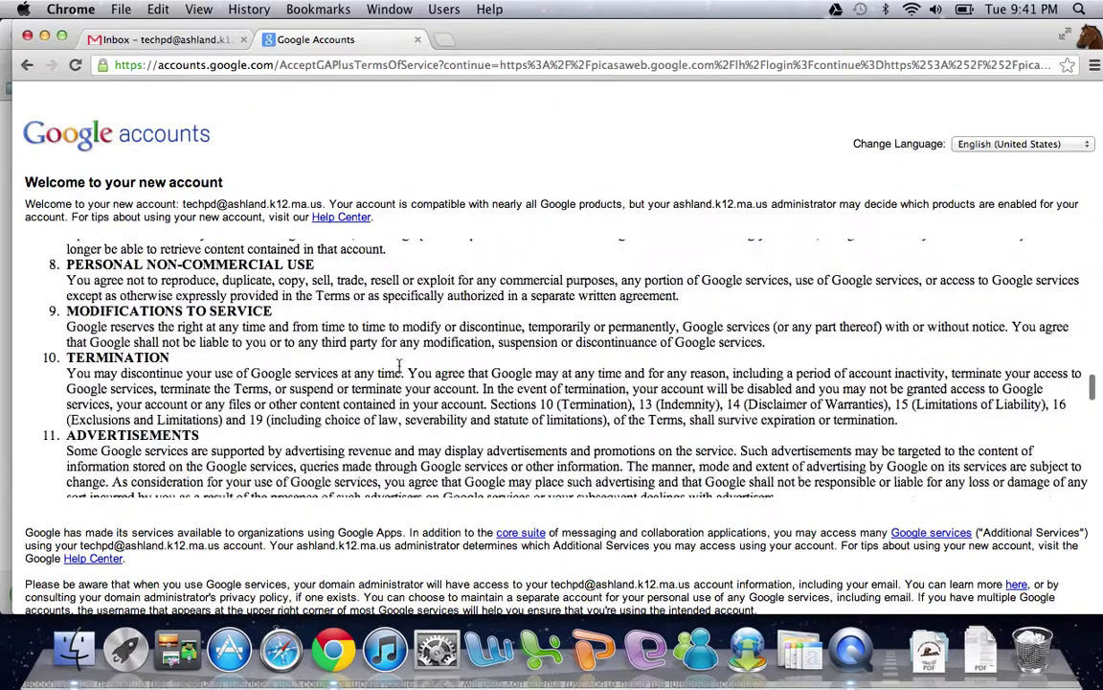
scroll(400, 365, "down", 15)
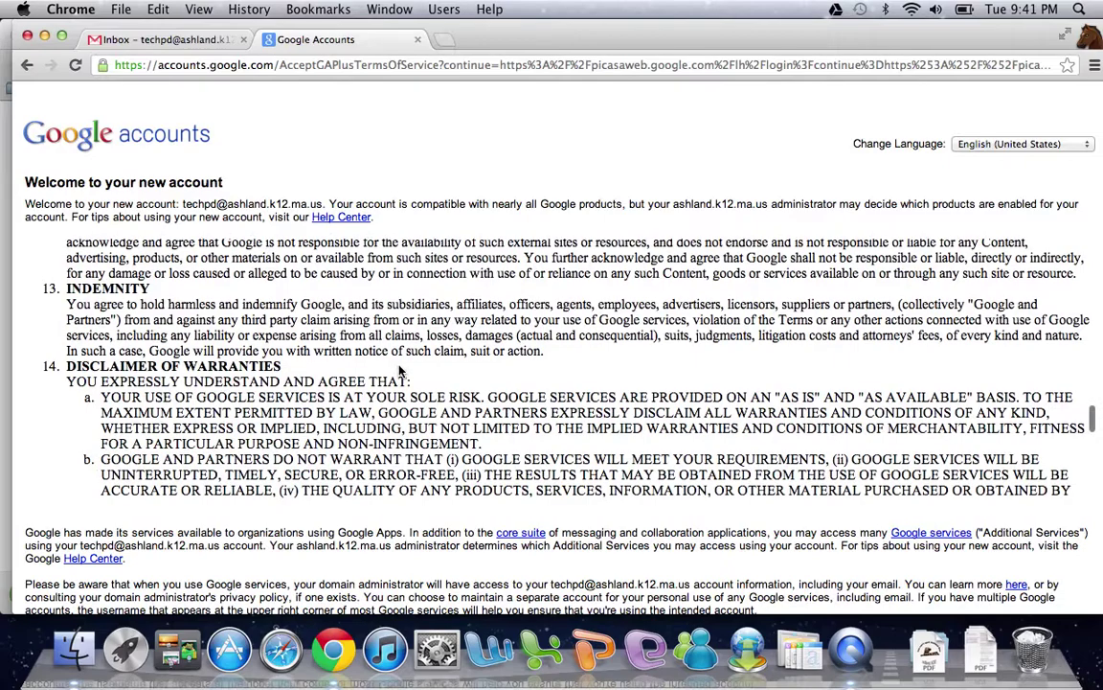
scroll(400, 365, "down", 20)
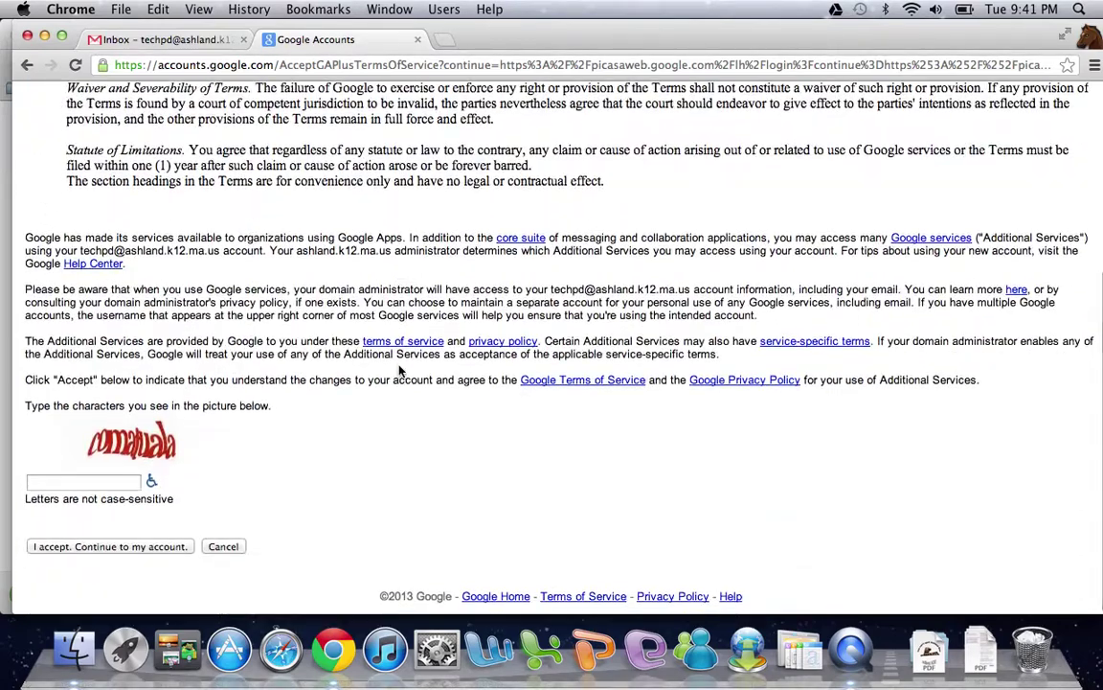
- Enter the captcha characters and accept the terms to continue to the Picasa Web Albums home page
left_click(59, 483)
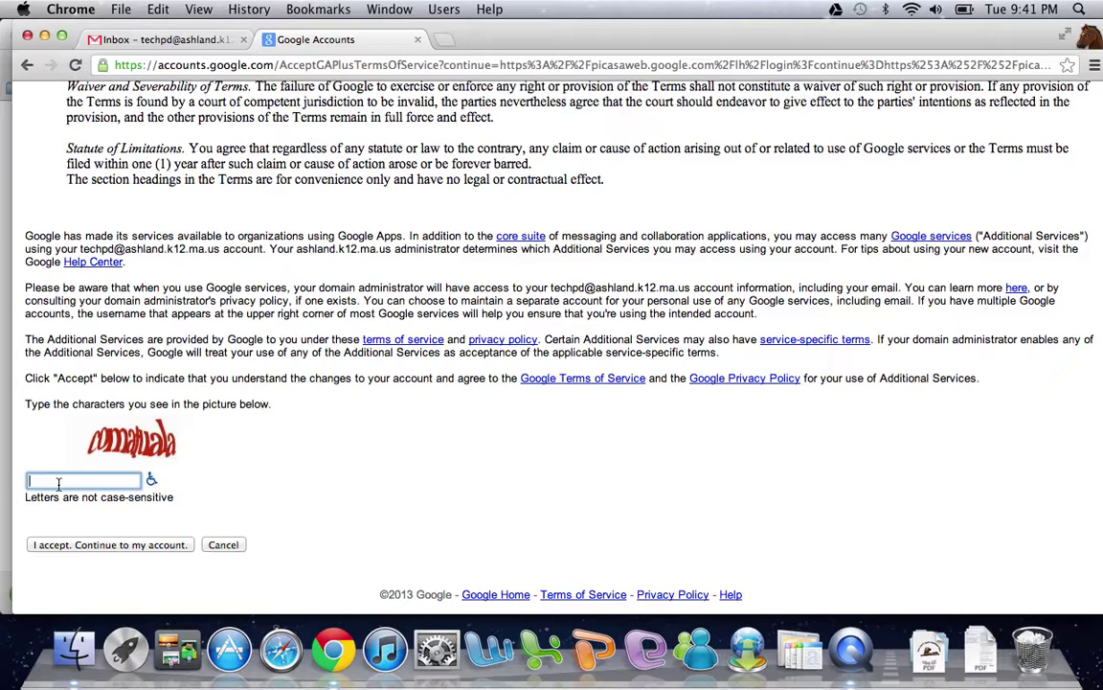
type("comatuala")
left_click(83, 545)
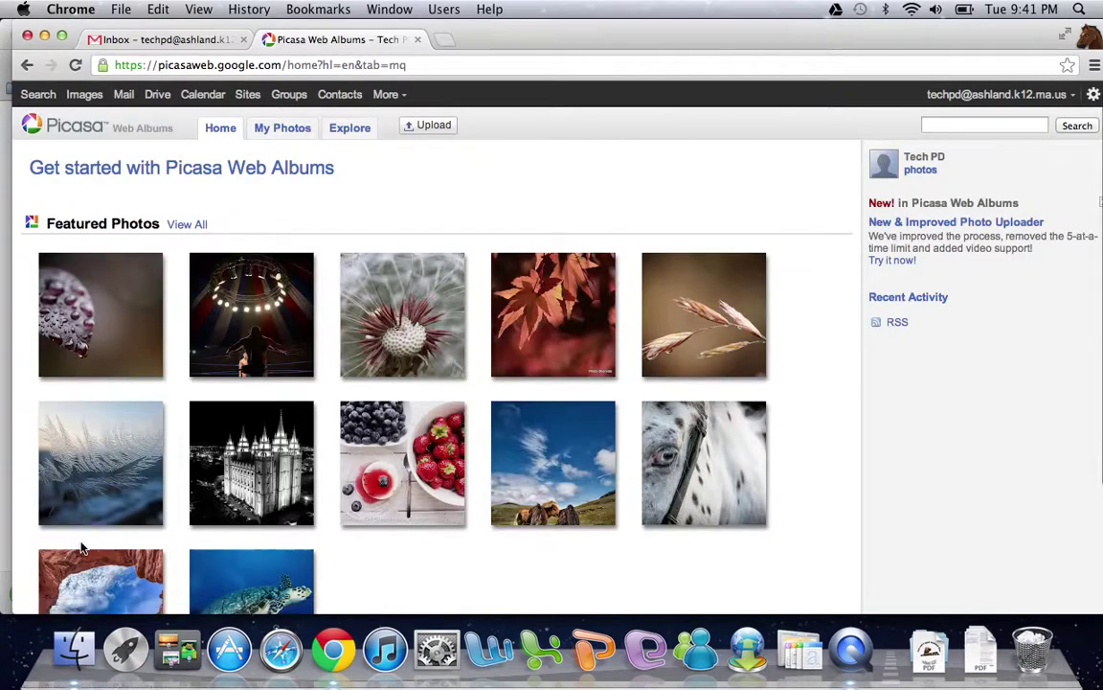
left_click(237, 146)
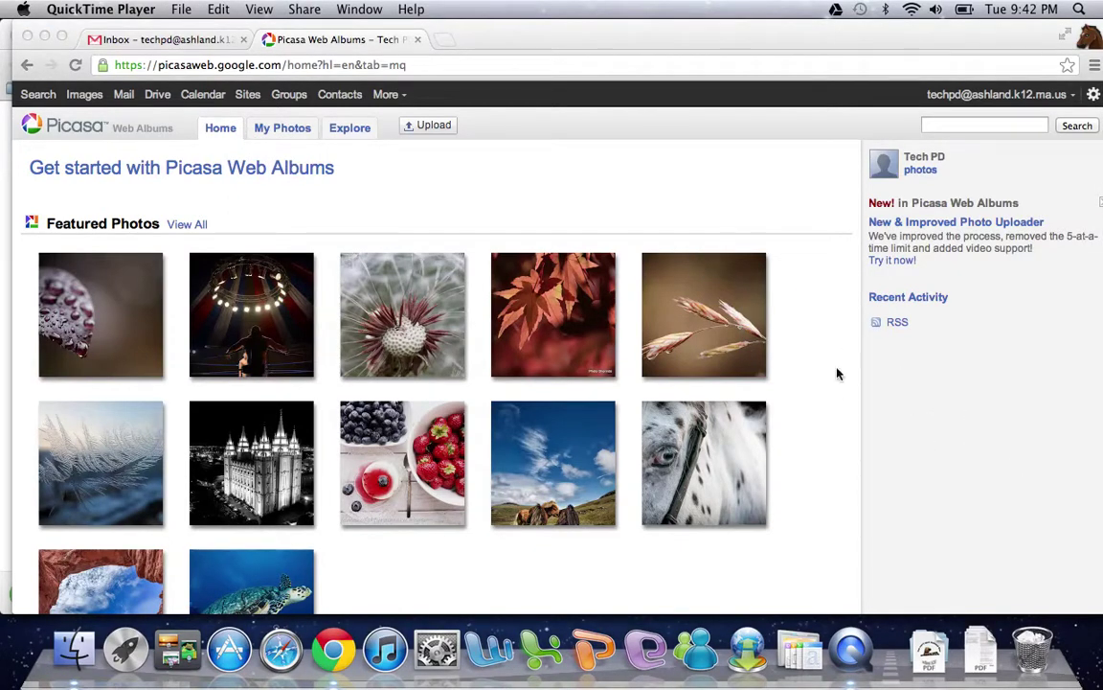
- Browse the featured photos, then go to My Photos and start a new upload
left_click(375, 199)
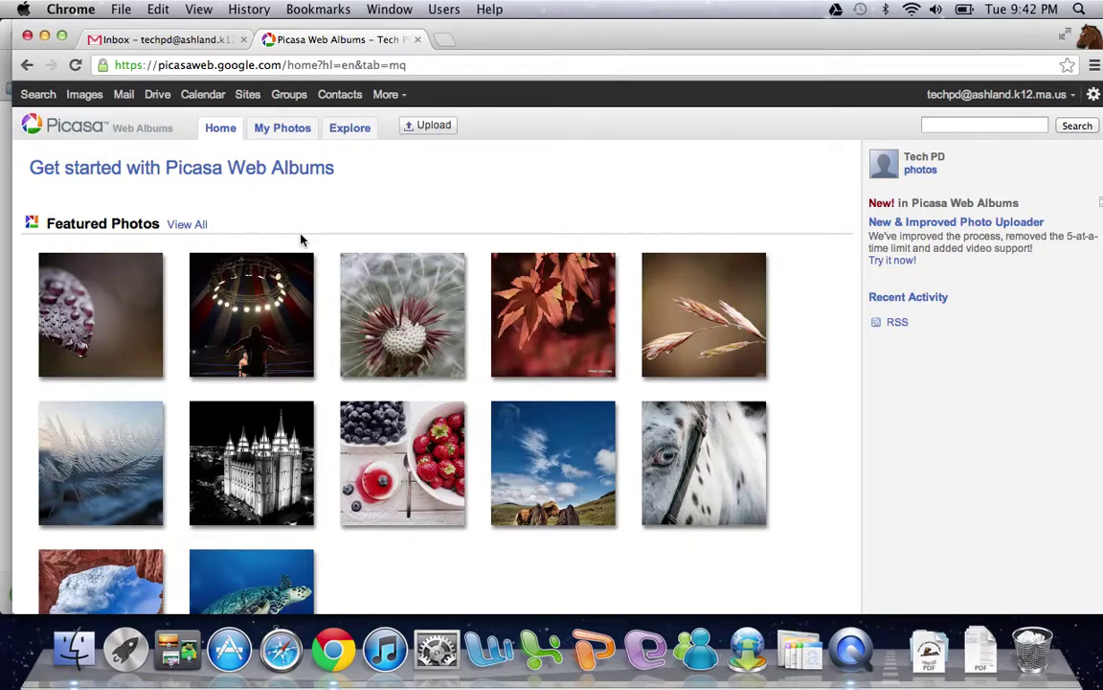
scroll(301, 240, "down", 4)
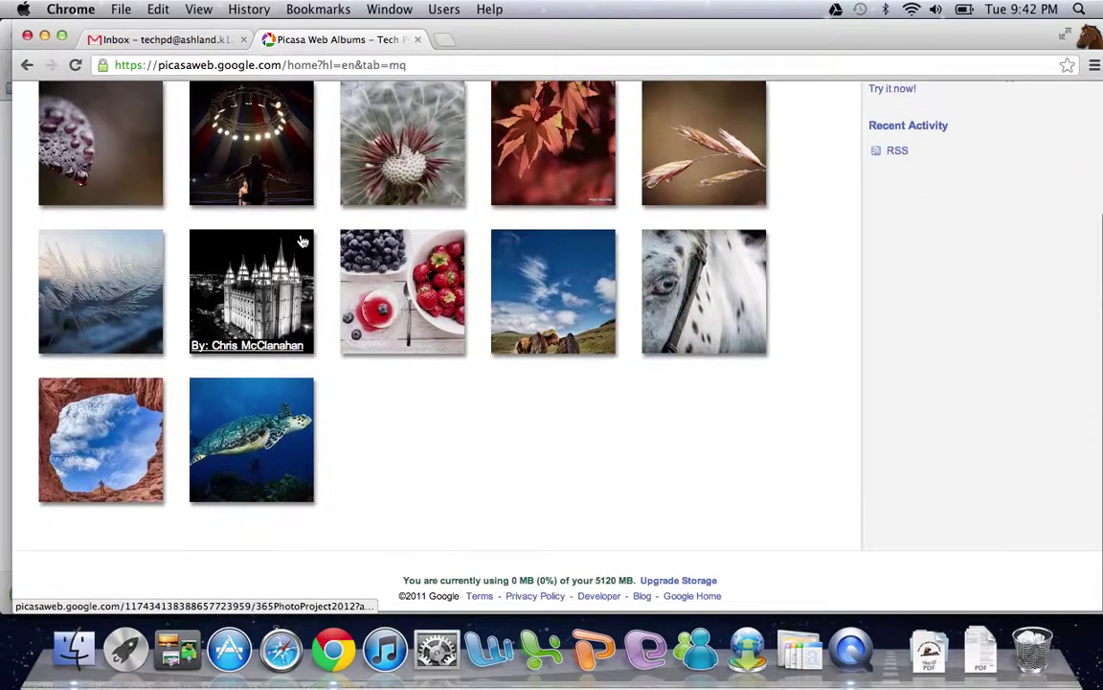
scroll(301, 241, "up", 1)
scroll(300, 240, "up", 3)
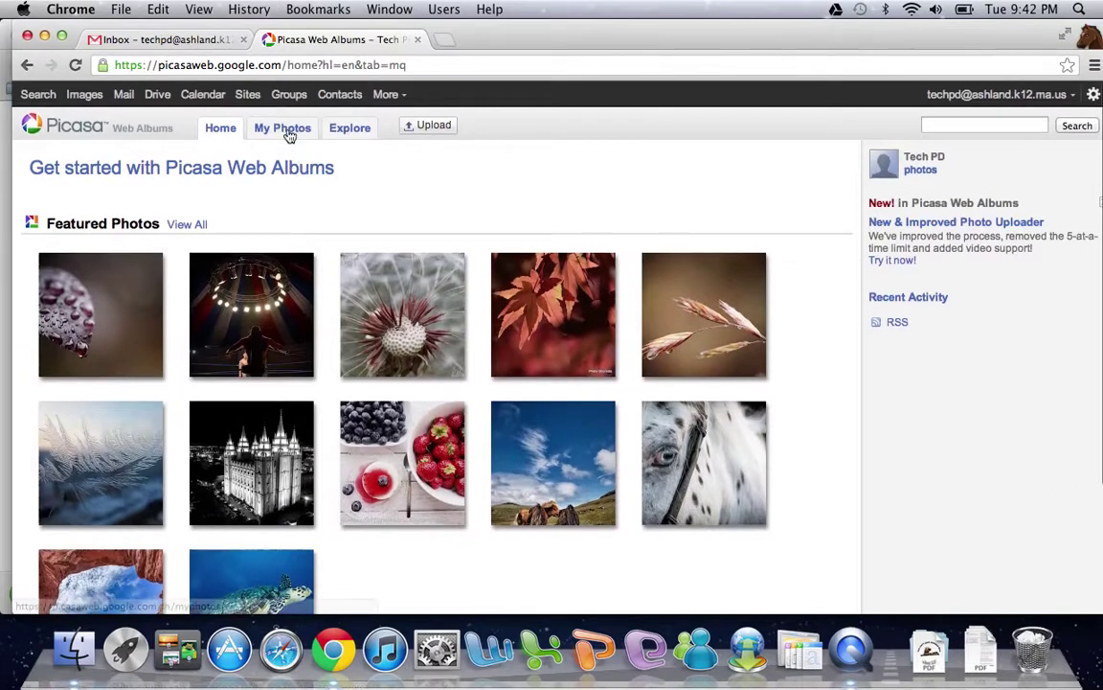
left_click(288, 132)
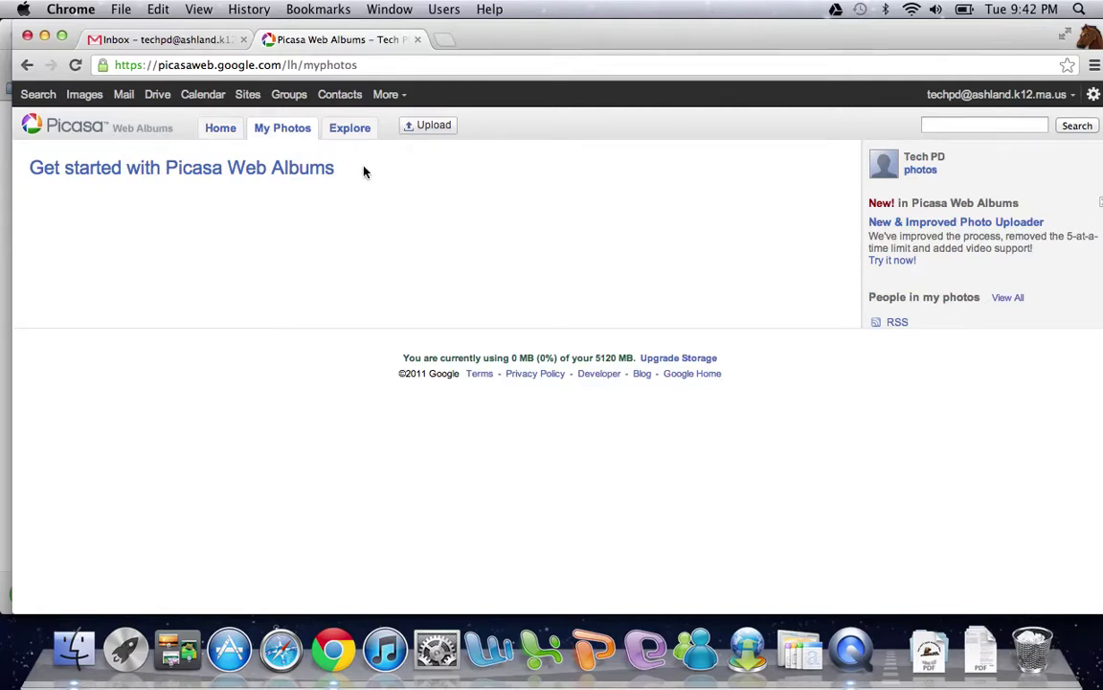
left_click(436, 126)
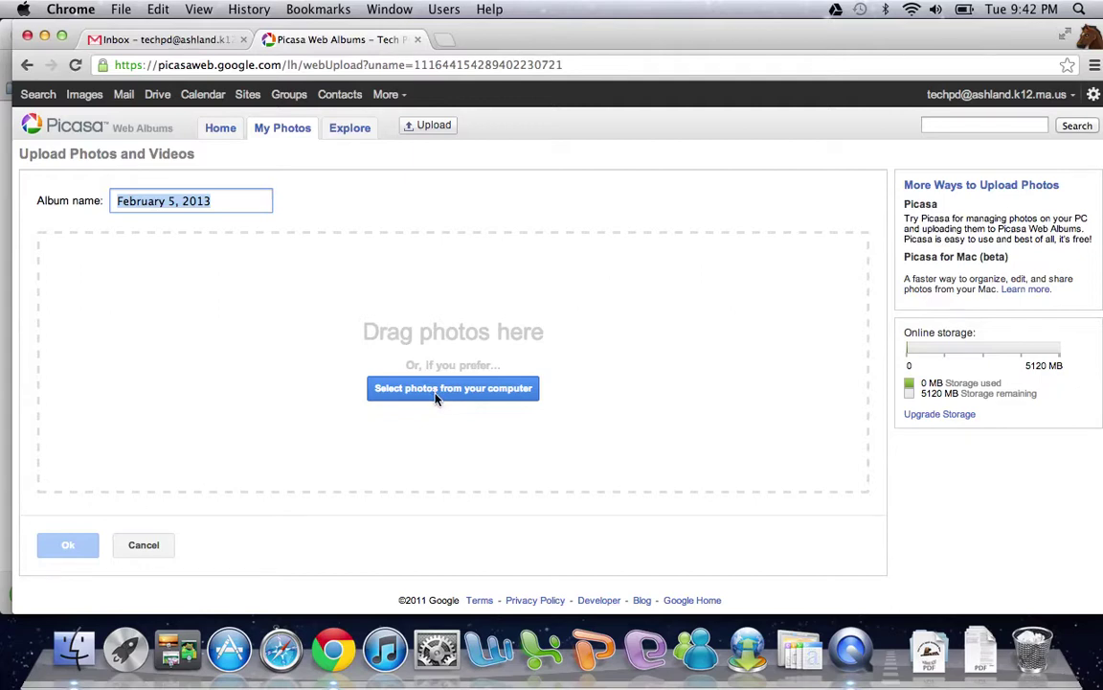
- Keep the album name February 5, 2013 and pick the 8.43.52 PM screenshot from the Desktop
left_click(436, 398)
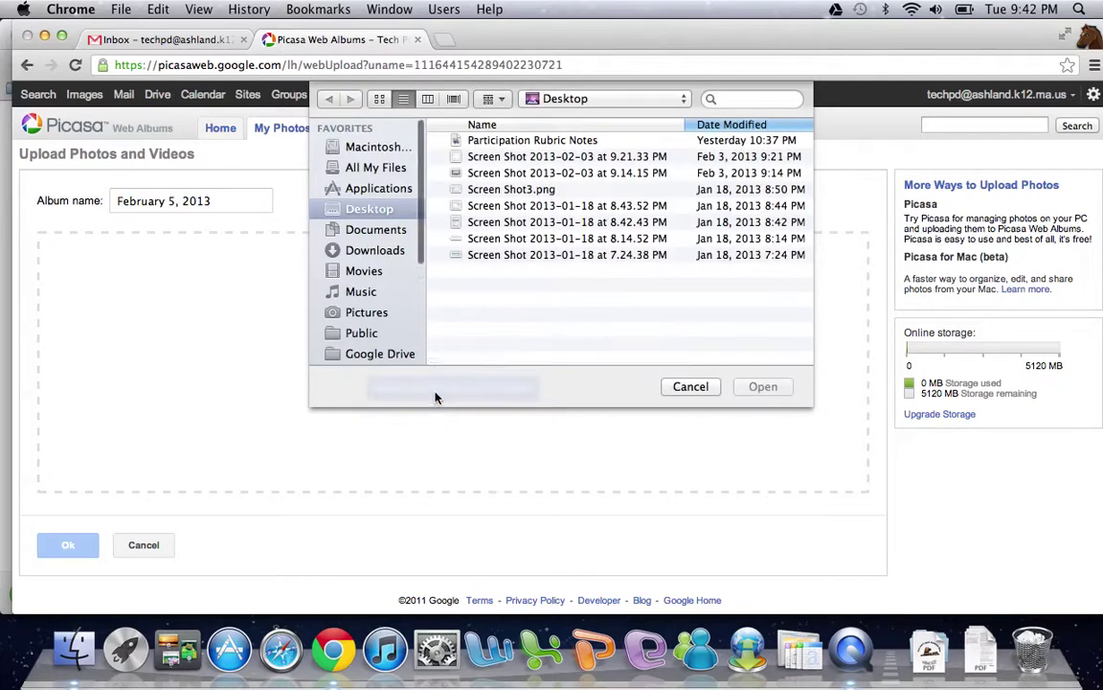
left_click(489, 209)
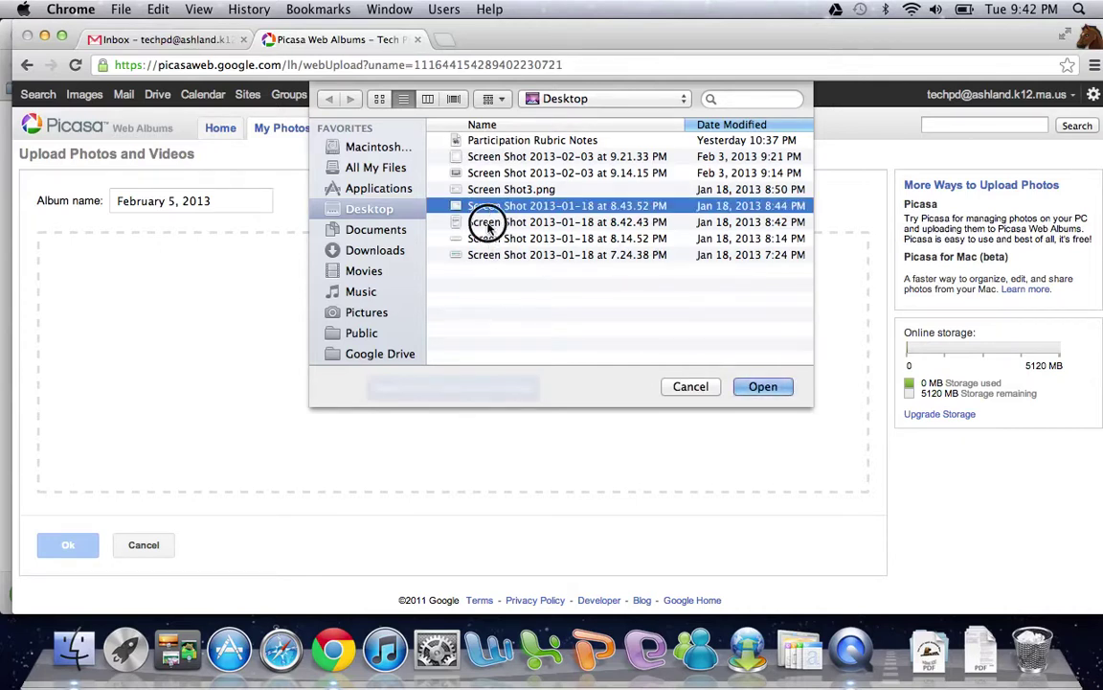
- Select the 8.42.43 PM and 8.43.52 PM screenshots, upload them, and go to the album
left_click(488, 222)
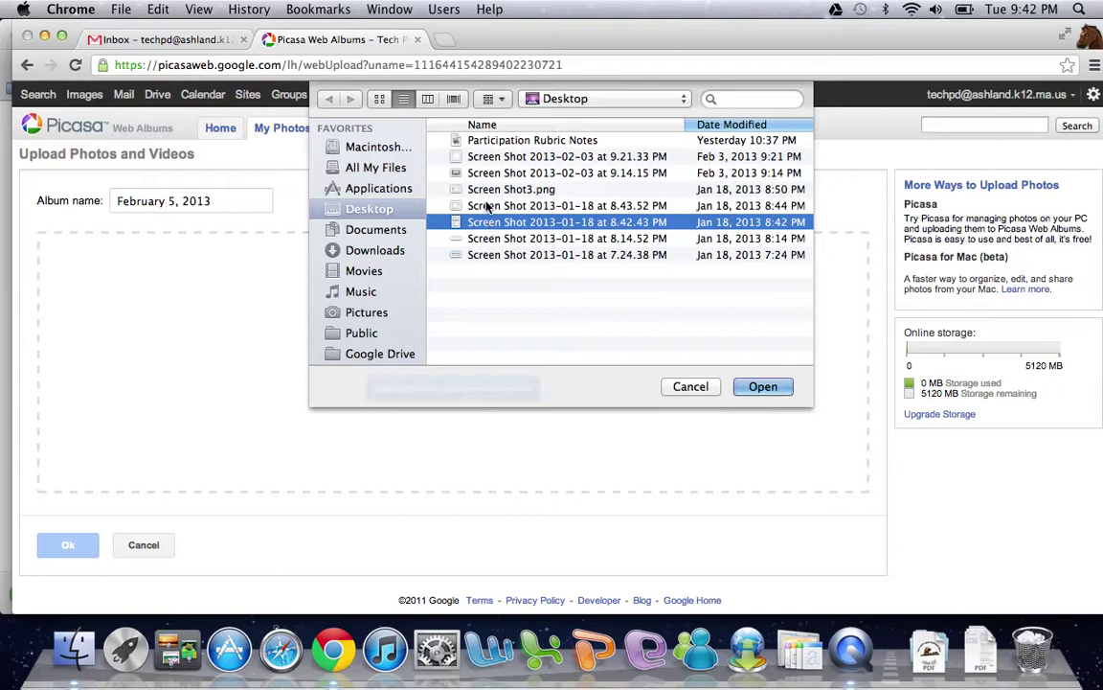
left_click(486, 204)
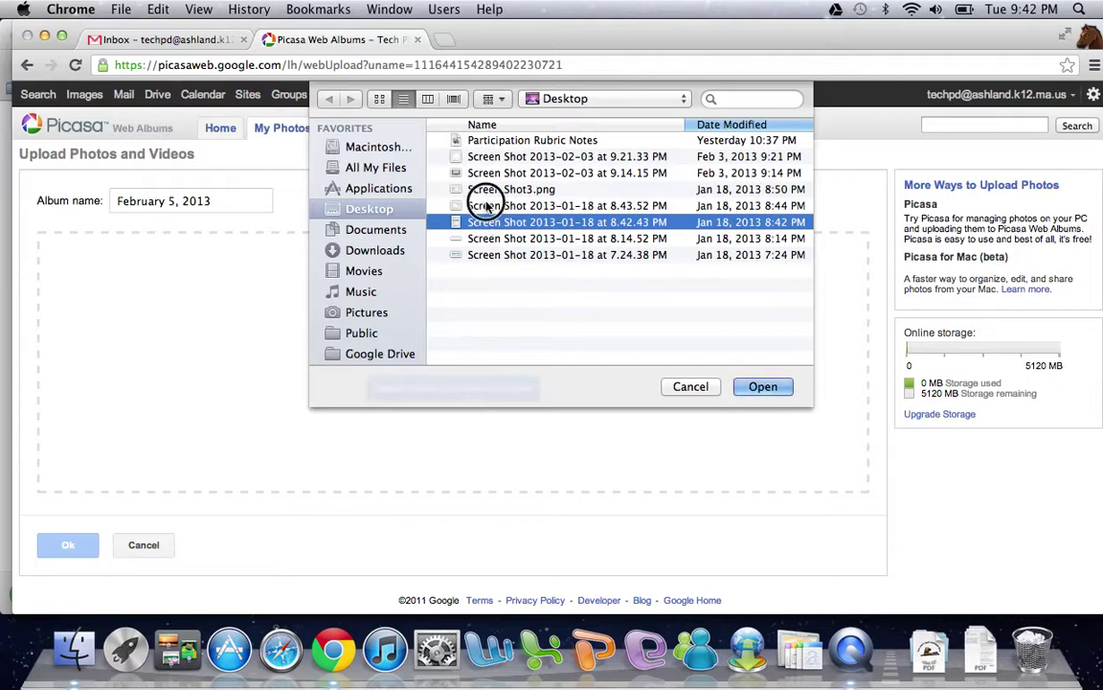
left_click(746, 387)
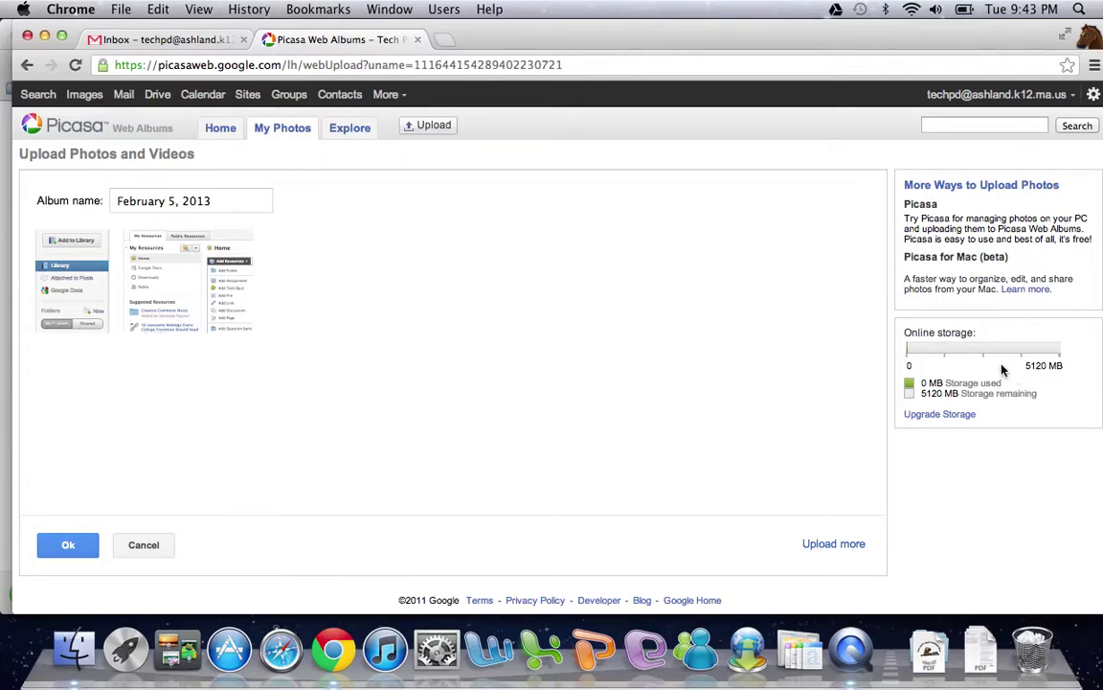
left_click(68, 544)
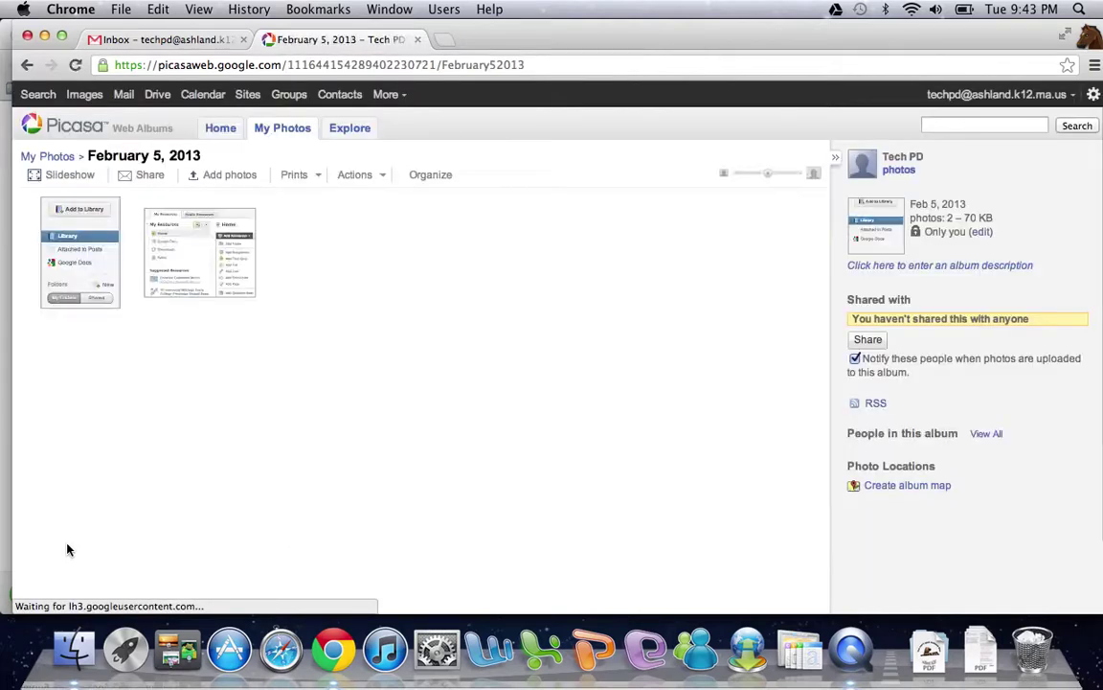
- View the first uploaded photo, then return to the February 5, 2013 album page
left_click(77, 249)
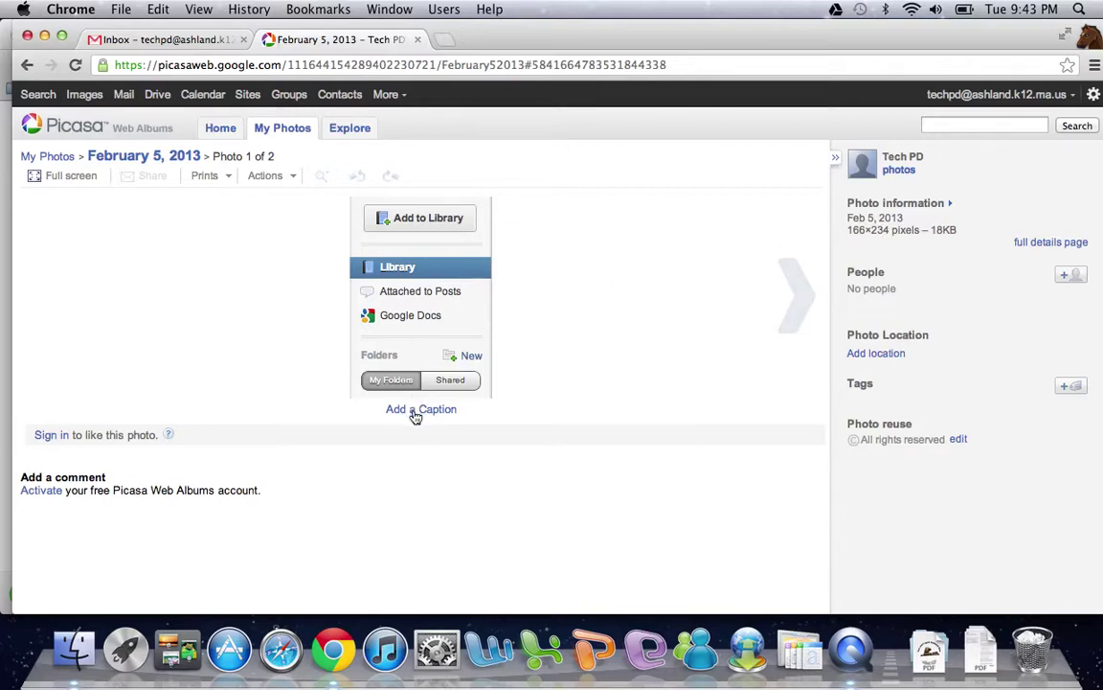
left_click(125, 159)
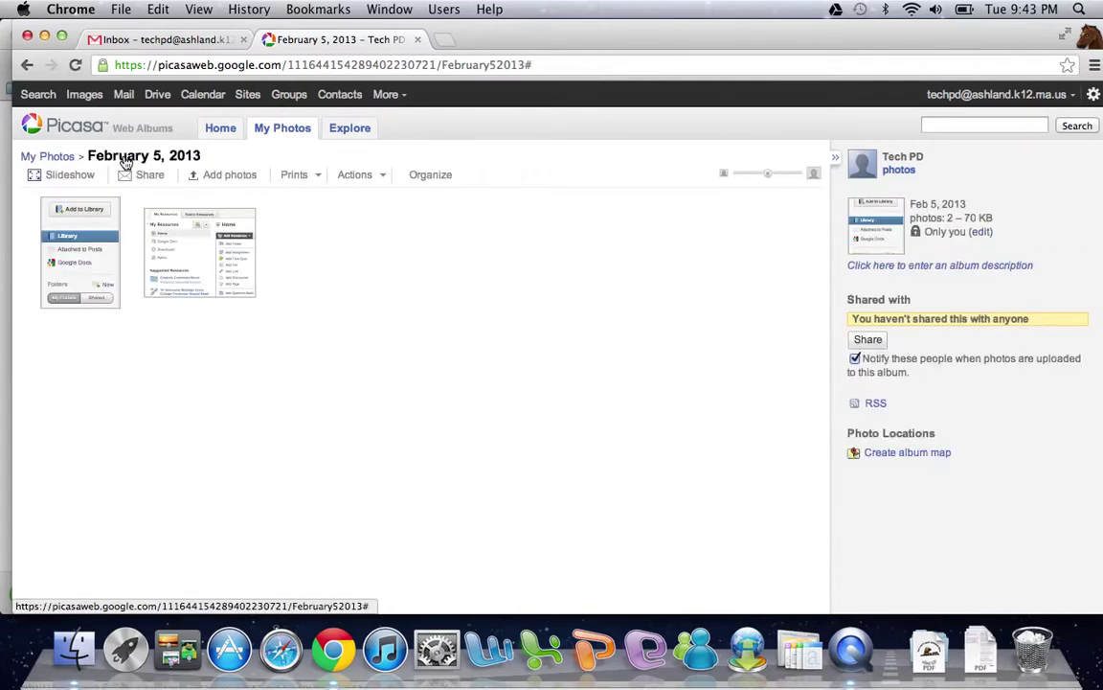
left_click(56, 157)
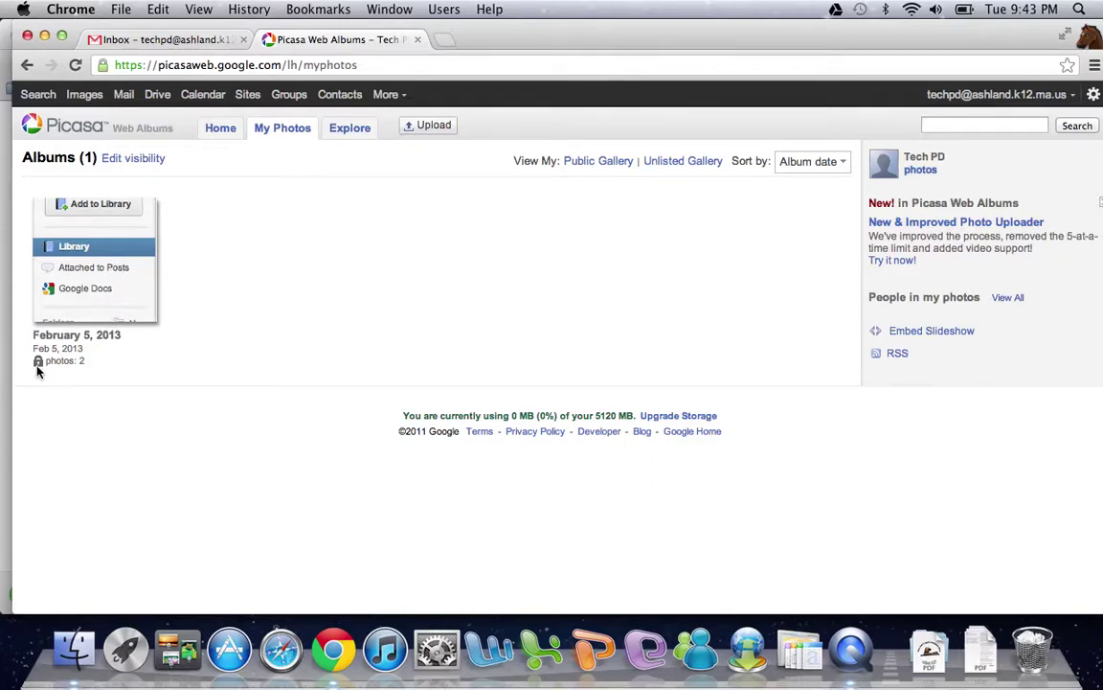
left_click(106, 276)
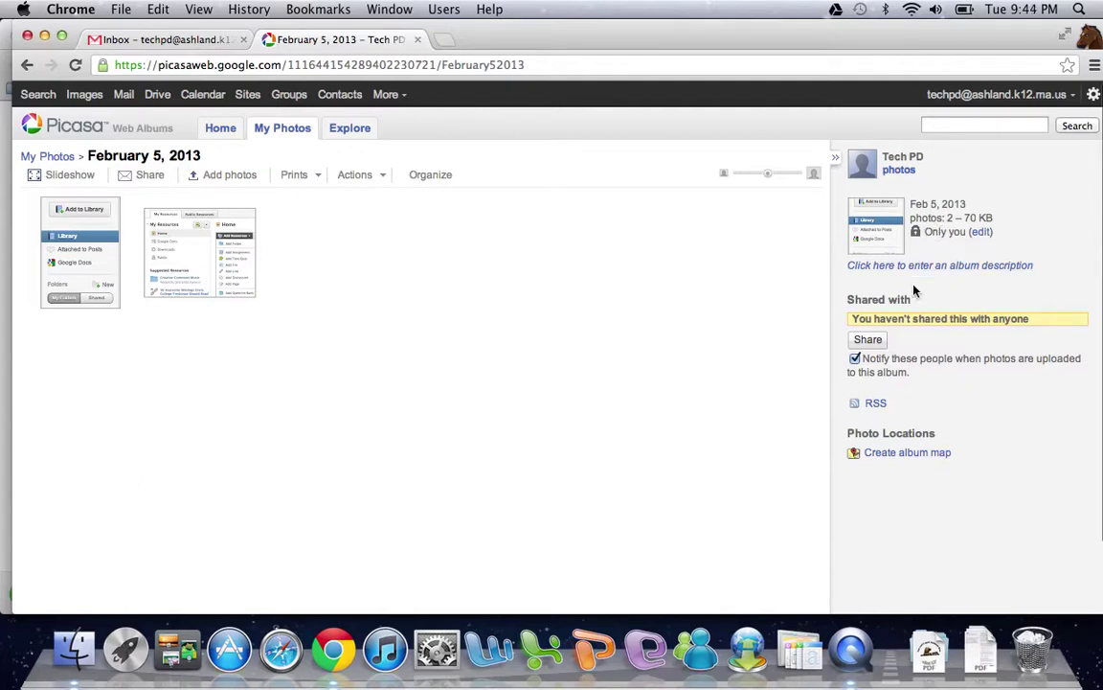
scroll(914, 288, "down", 1)
scroll(914, 287, "down", 4)
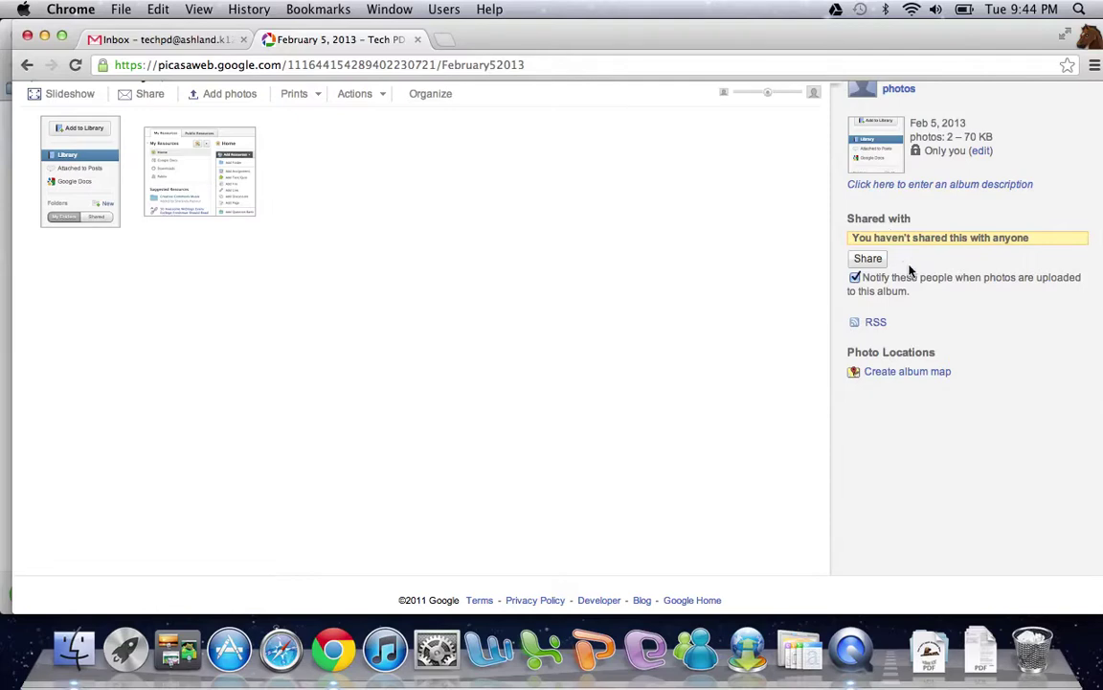
scroll(904, 254, "up", 2)
scroll(910, 267, "up", 3)
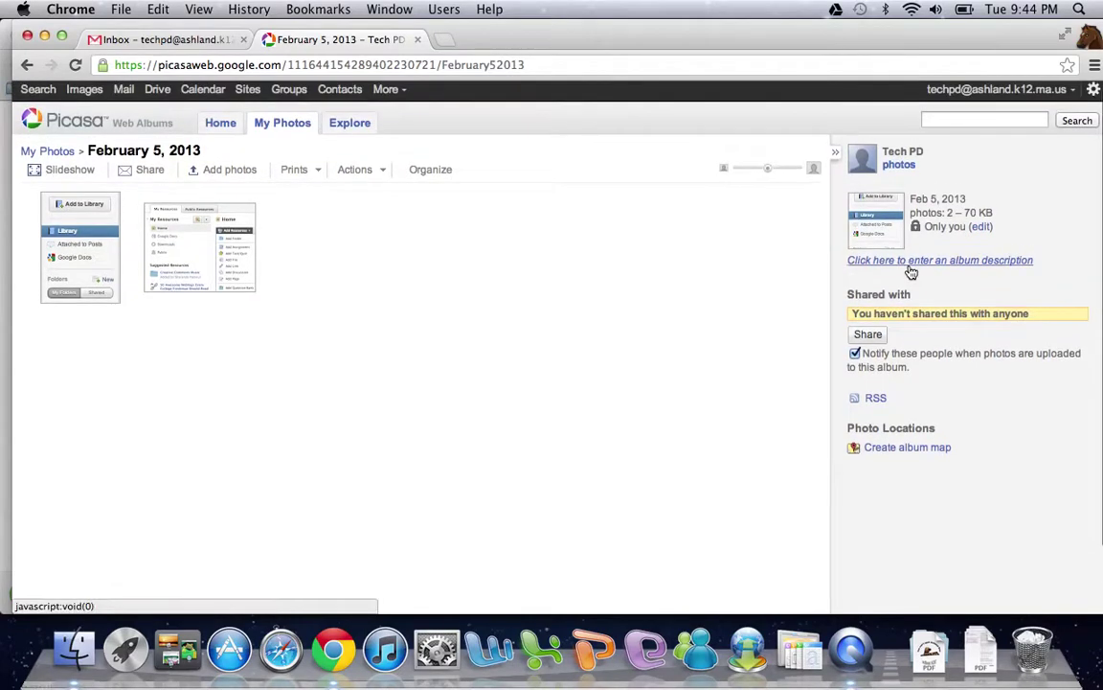